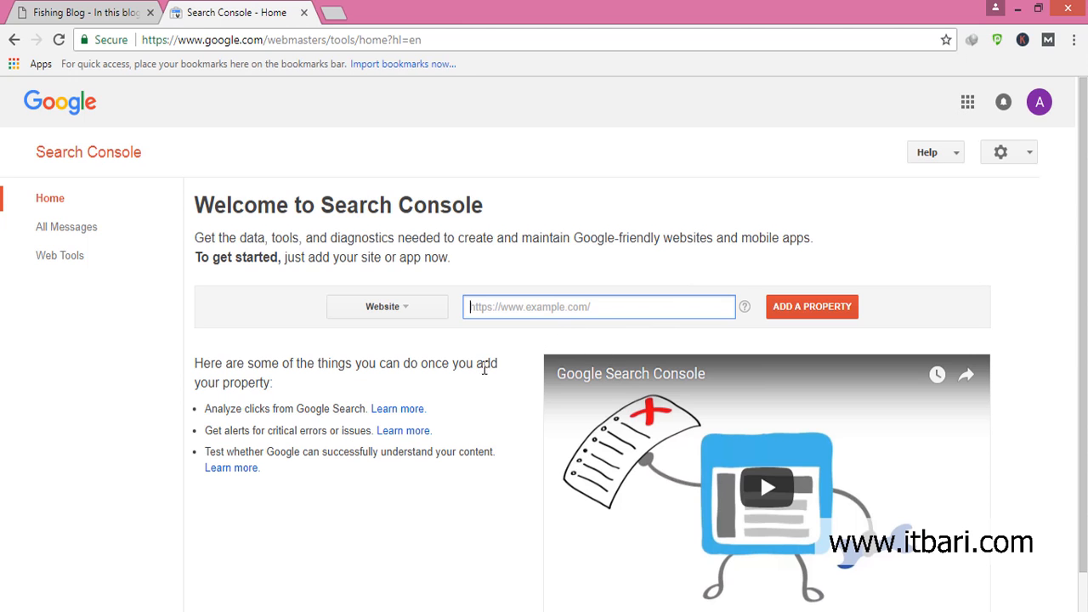
Copy the blog's address itbaripractical.com and add it as a website property in Search Console
{"action": "scroll", "coordinate": [481, 374], "scroll_direction": "down", "scroll_amount": 1}
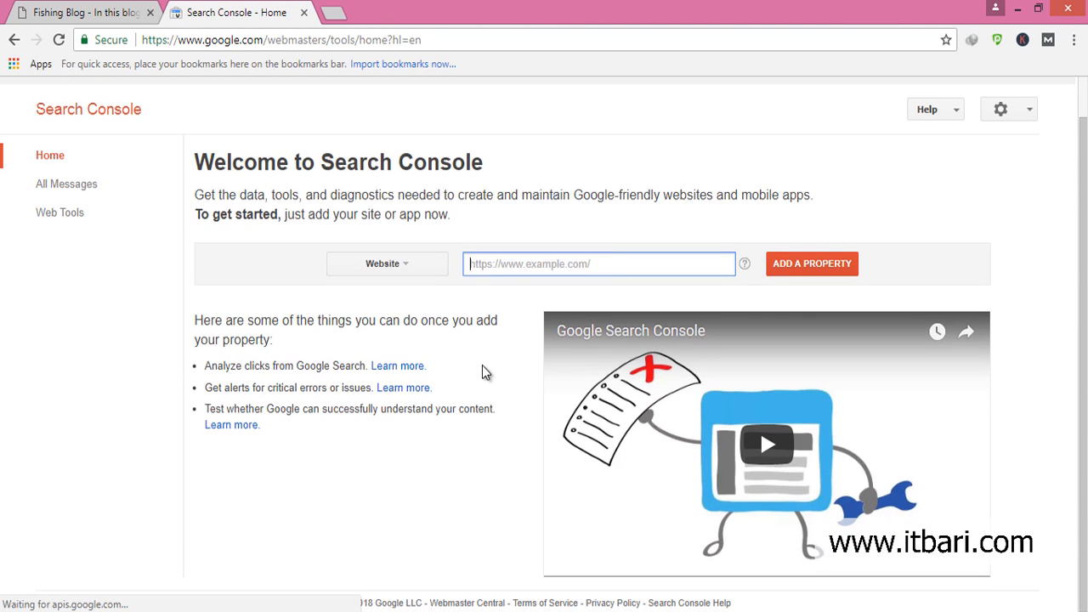
{"action": "scroll", "coordinate": [485, 350], "scroll_direction": "up", "scroll_amount": 1}
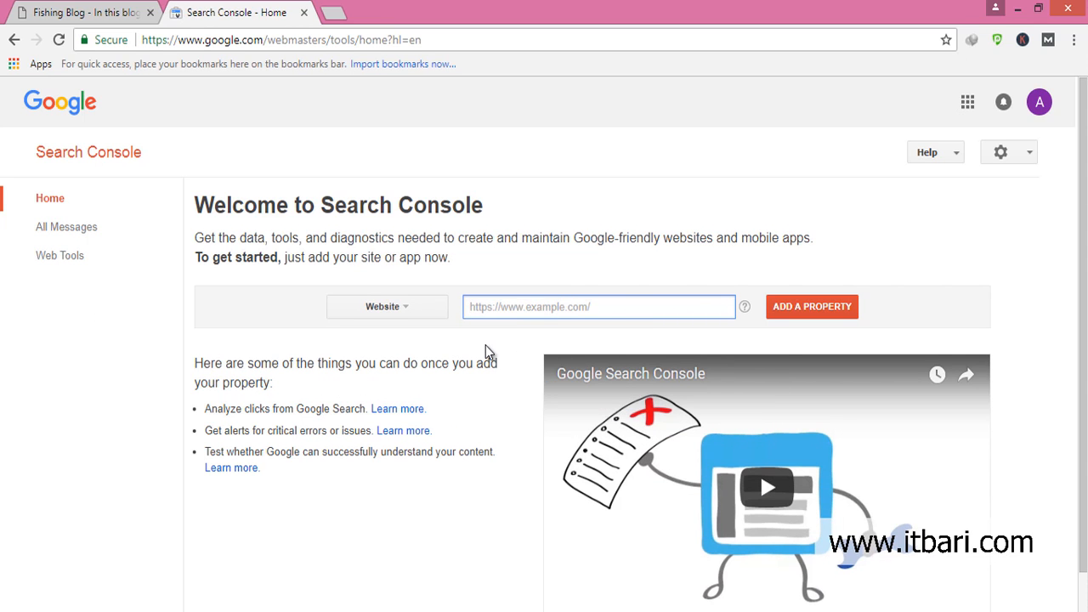
{"action": "left_click", "coordinate": [114, 17]}
{"action": "left_click", "coordinate": [196, 37]}
{"action": "key", "text": "ctrl+c"}
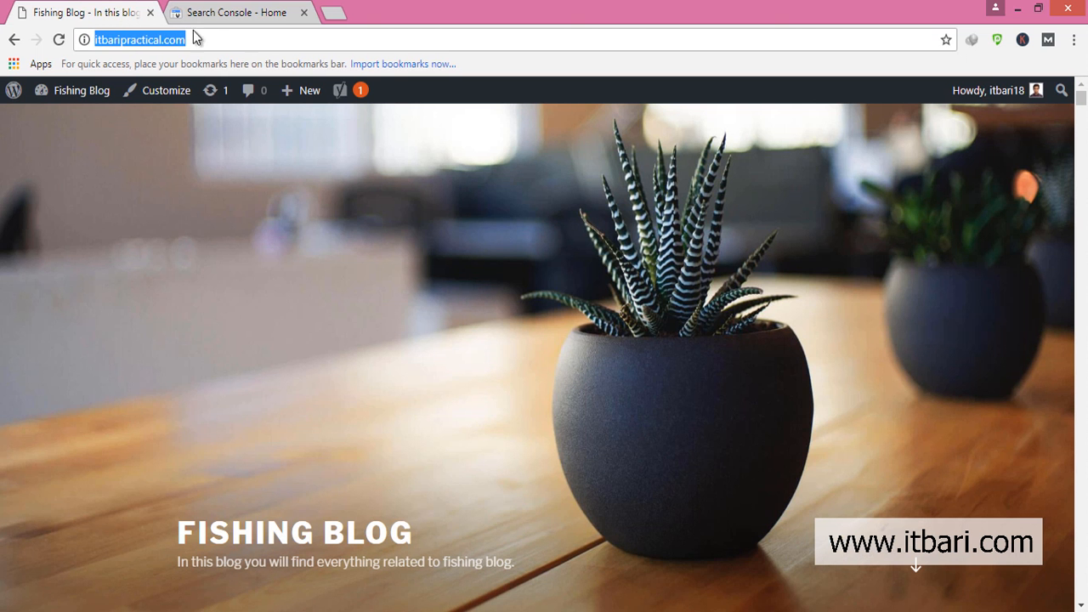
{"action": "left_click", "coordinate": [236, 12]}
{"action": "left_click", "coordinate": [552, 311]}
{"action": "key", "text": "ctrl+v"}
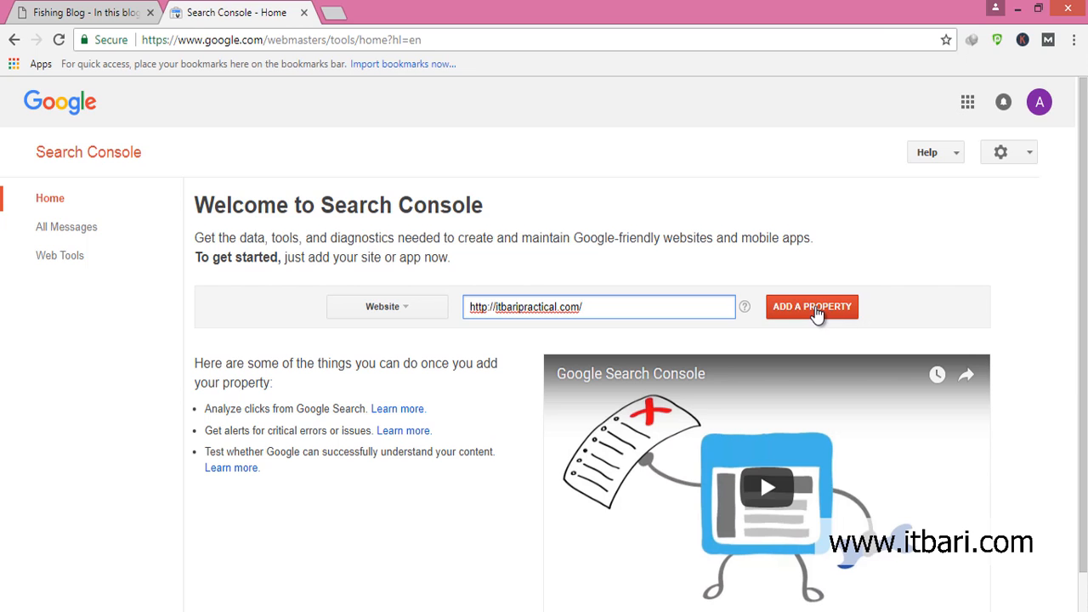
{"action": "left_click", "coordinate": [814, 312]}
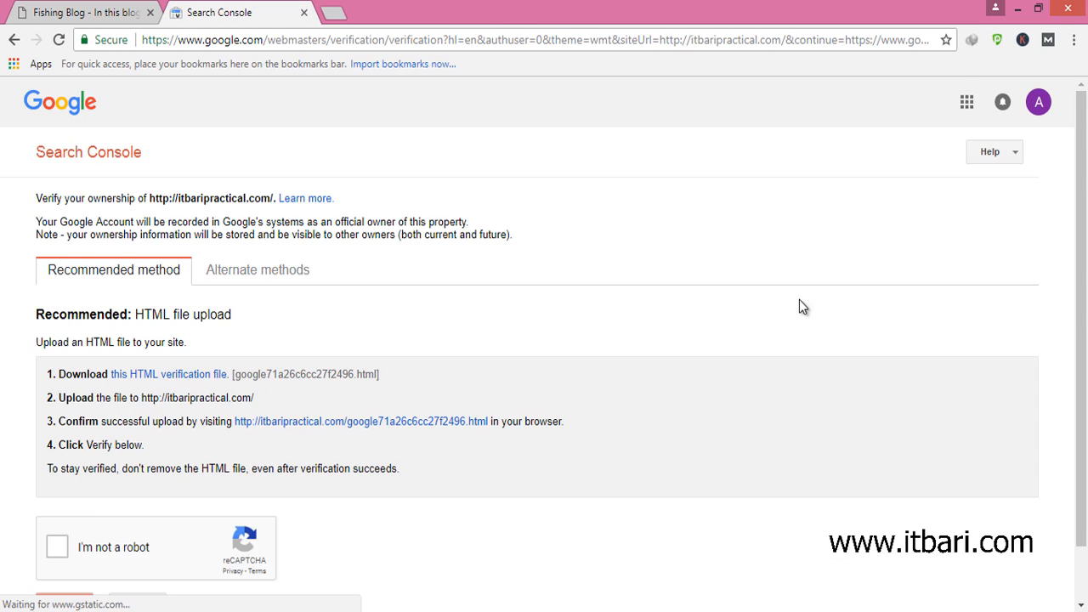
{"action": "scroll", "coordinate": [799, 304], "scroll_direction": "down", "scroll_amount": 1}
{"action": "key", "text": "ctrl+shift+d"}
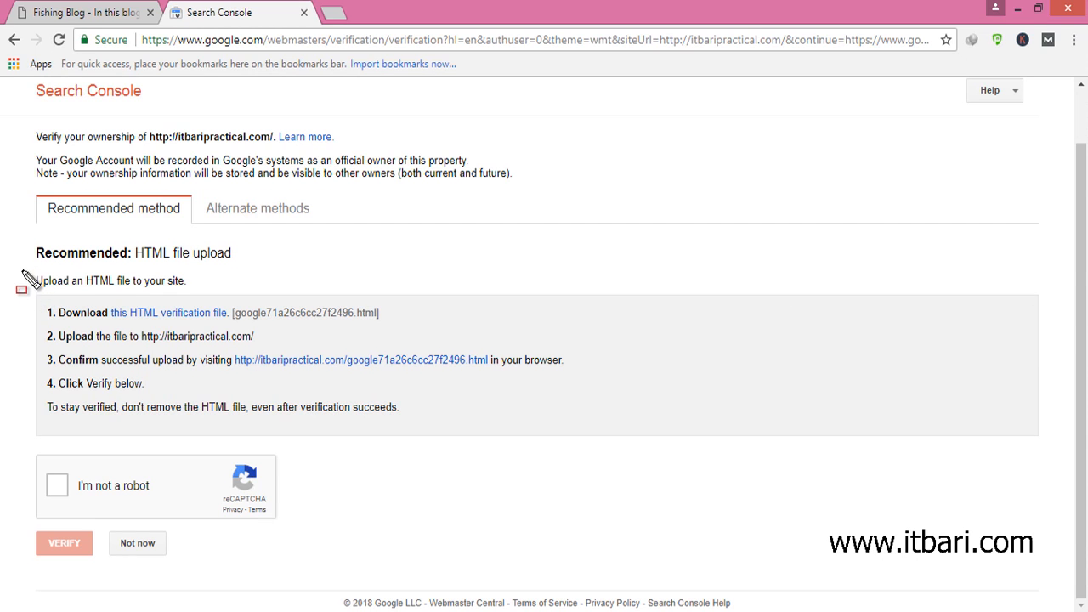
{"action": "left_click_drag", "start_coordinate": [24, 245], "coordinate": [24, 458]}
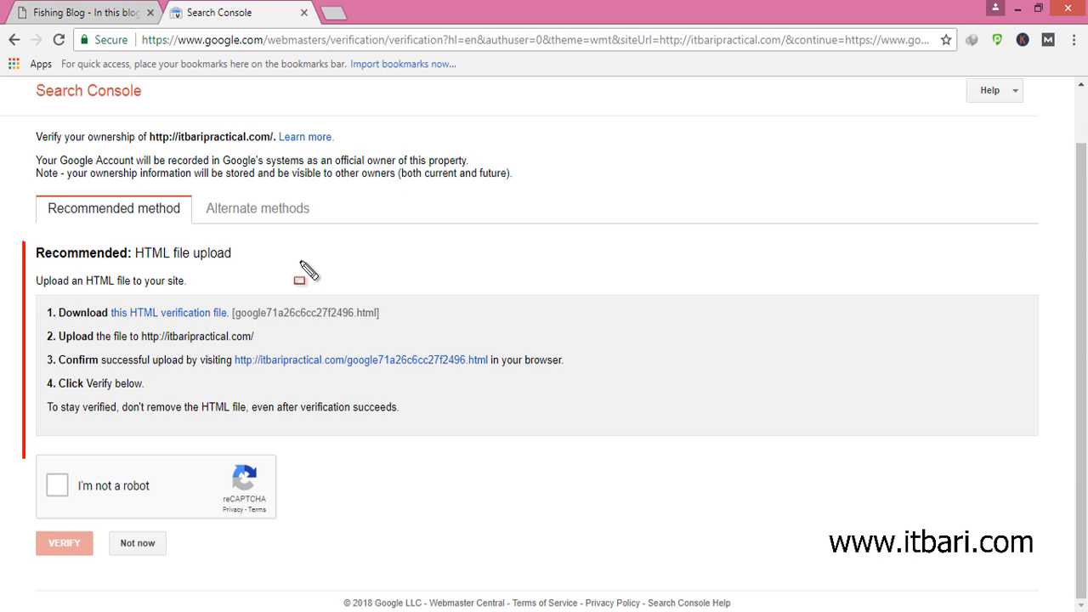
{"action": "key", "text": "ctrl+z"}
{"action": "left_click_drag", "start_coordinate": [11, 229], "coordinate": [295, 297]}
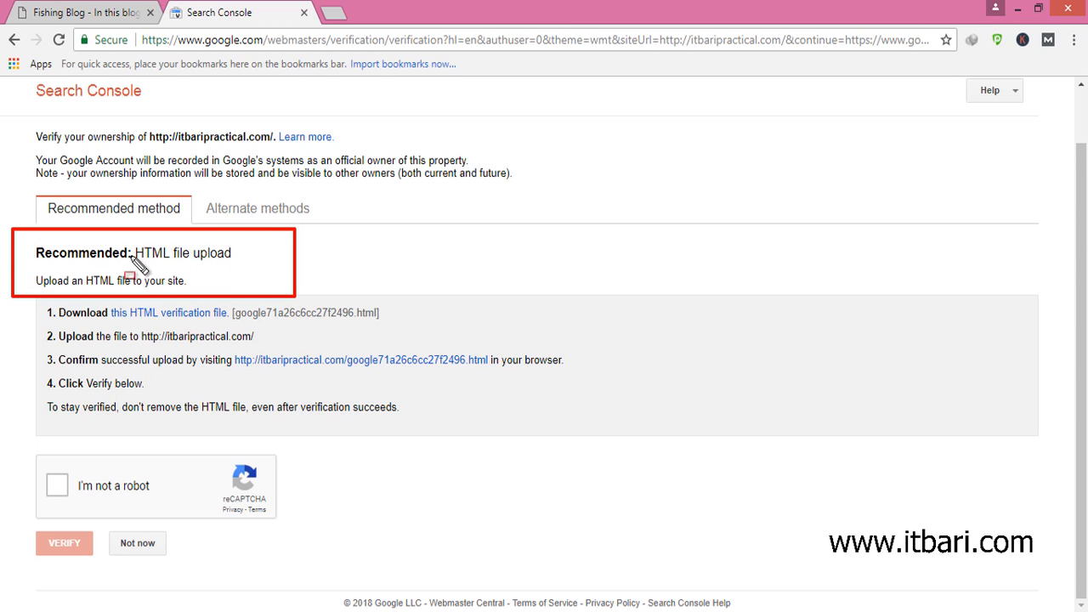
{"action": "left_click_drag", "start_coordinate": [245, 250], "coordinate": [274, 257]}
{"action": "key", "text": "Escape"}
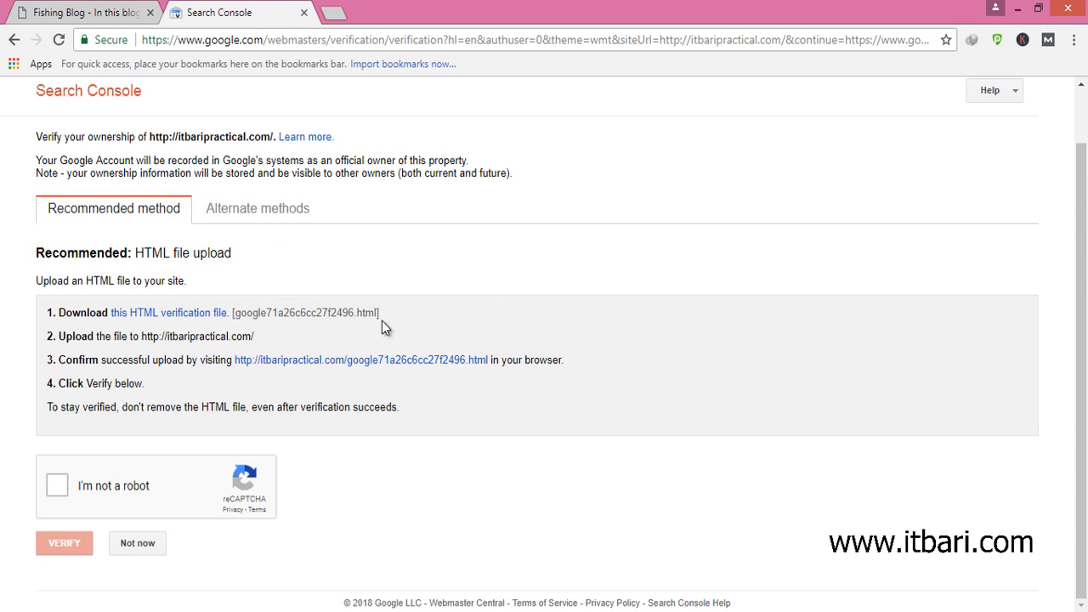
{"action": "key", "text": "ctrl+shift+d"}
{"action": "mouse_move", "coordinate": [190, 181]}
{"action": "left_mouse_down"}
{"action": "mouse_move", "coordinate": [217, 202]}
{"action": "mouse_move", "coordinate": [355, 250]}
{"action": "left_mouse_up"}
{"action": "key", "text": "Escape"}
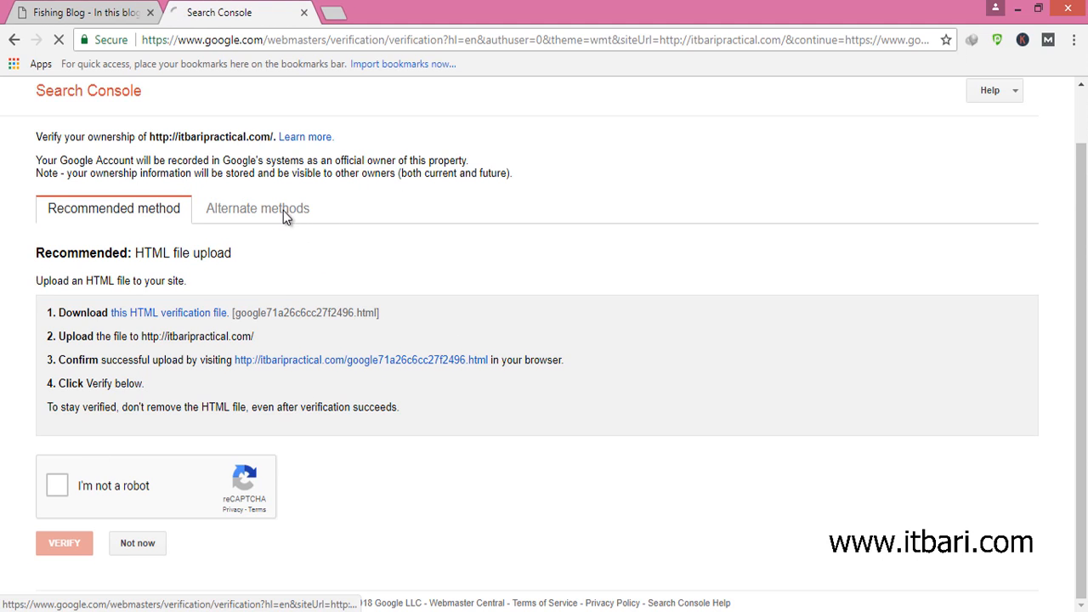
Show the alternate ownership verification methods and choose the HTML tag method
{"action": "left_click", "coordinate": [281, 212]}
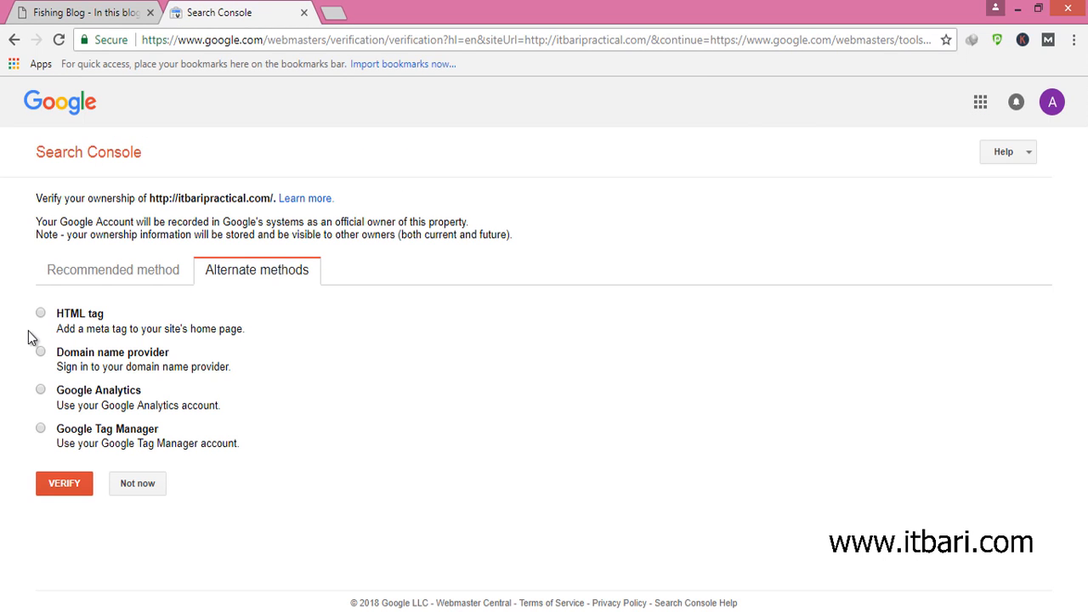
{"action": "key", "text": "ctrl+shift+d"}
{"action": "mouse_move", "coordinate": [13, 317]}
{"action": "left_mouse_down"}
{"action": "mouse_move", "coordinate": [23, 311]}
{"action": "mouse_move", "coordinate": [15, 457]}
{"action": "left_mouse_up"}
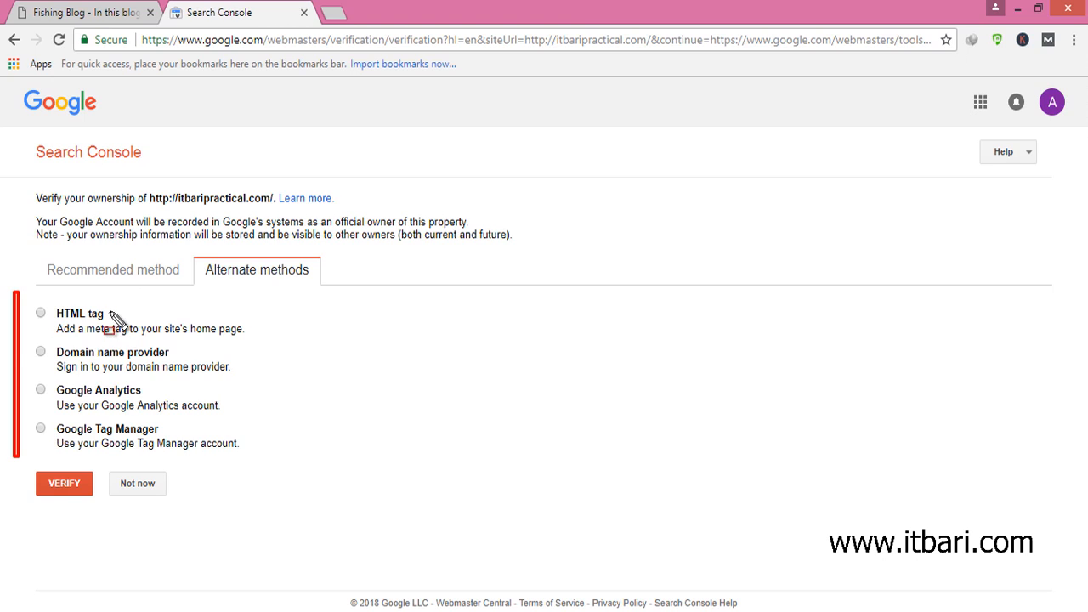
{"action": "left_click_drag", "start_coordinate": [109, 313], "coordinate": [118, 313]}
{"action": "left_click", "coordinate": [189, 352]}
{"action": "left_click_drag", "start_coordinate": [162, 390], "coordinate": [173, 390]}
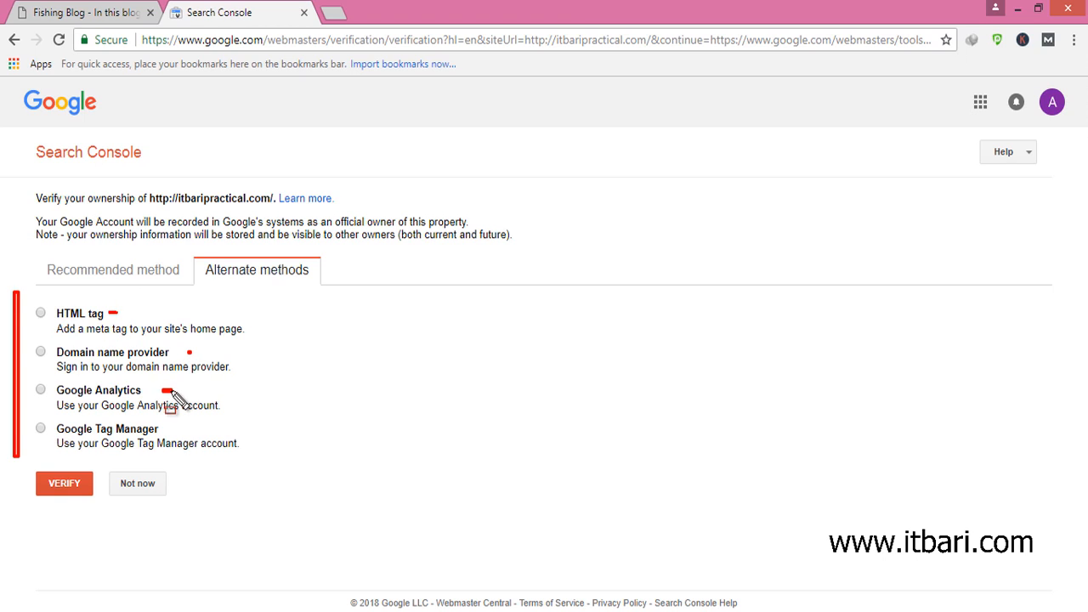
{"action": "left_click_drag", "start_coordinate": [251, 444], "coordinate": [260, 446]}
{"action": "key", "text": "Escape"}
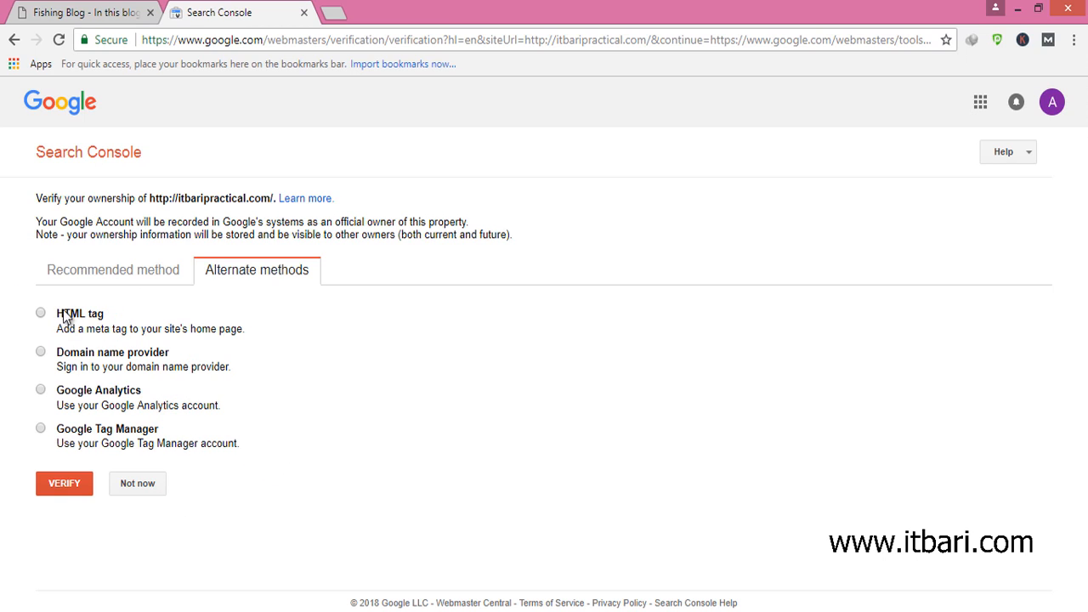
{"action": "left_click", "coordinate": [55, 322]}
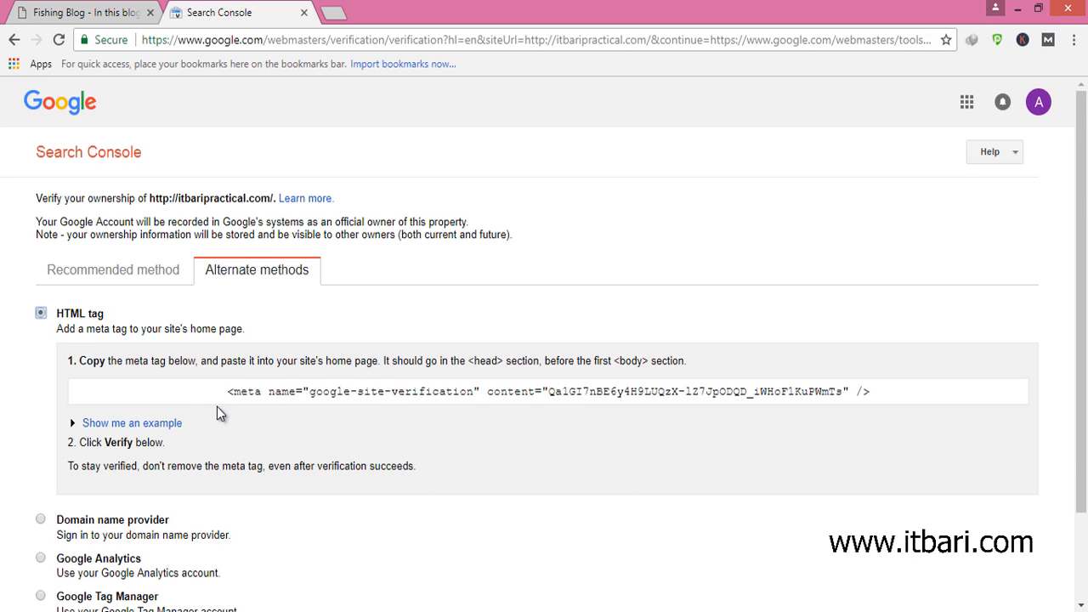
{"action": "left_click_drag", "start_coordinate": [193, 374], "coordinate": [901, 417]}
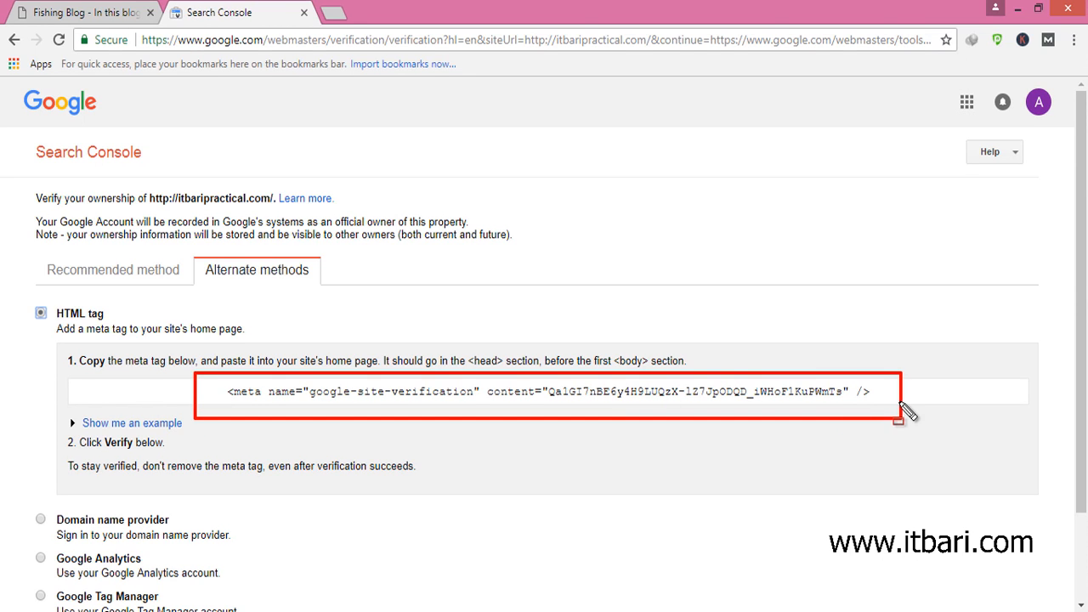
{"action": "key", "text": "Escape"}
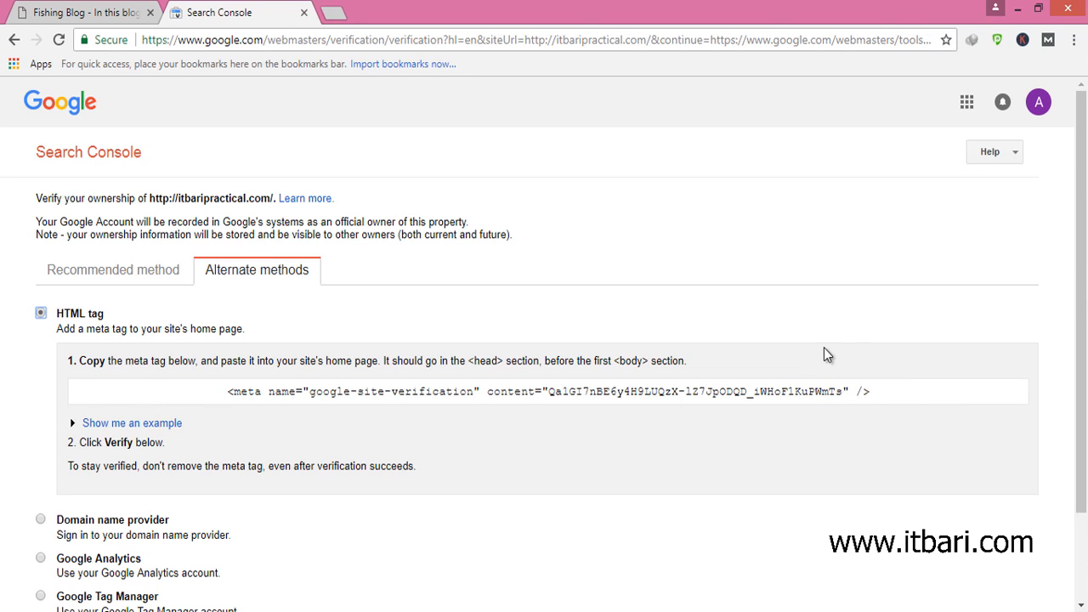
{"action": "scroll", "coordinate": [824, 354], "scroll_direction": "down", "scroll_amount": 1}
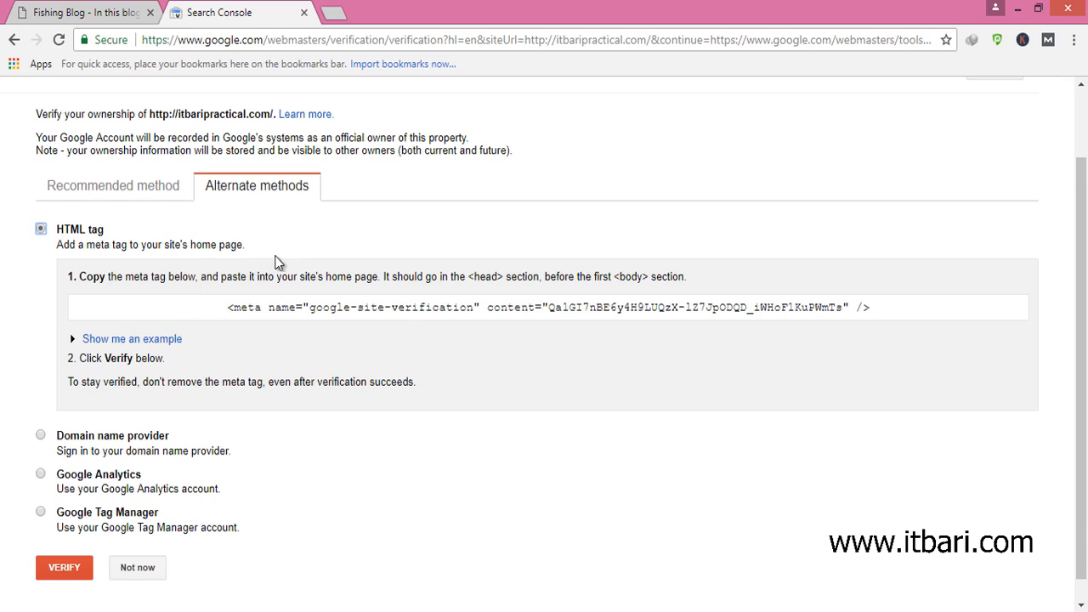
{"action": "key", "text": "ctrl+shift+d"}
{"action": "mouse_move", "coordinate": [218, 285]}
{"action": "left_mouse_down"}
{"action": "mouse_move", "coordinate": [362, 334]}
{"action": "mouse_move", "coordinate": [901, 329]}
{"action": "left_mouse_up"}
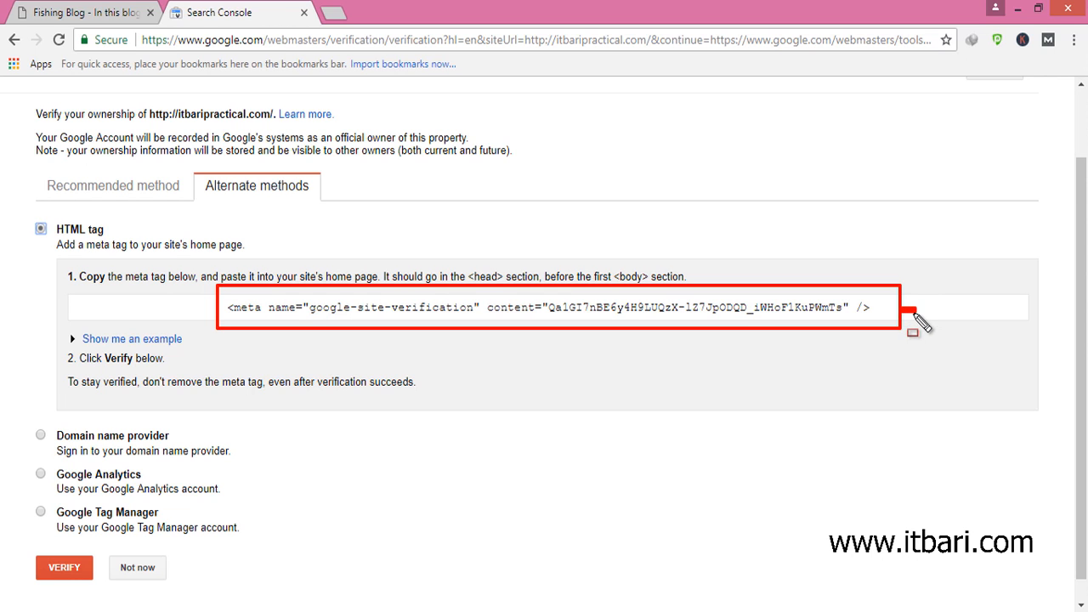
{"action": "key", "text": "ctrl+z"}
{"action": "key", "text": "ctrl+z"}
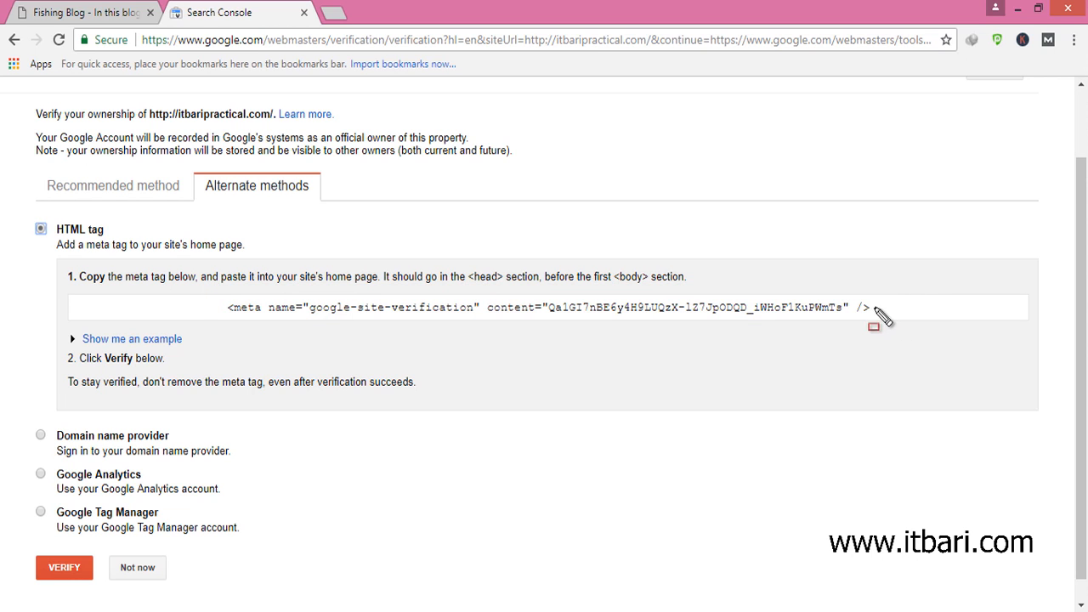
{"action": "key", "text": "Escape"}
Switch to the Fishing Blog's WordPress dashboard and open the Webmaster Tools verification settings of Yoast SEO
{"action": "left_click", "coordinate": [115, 8]}
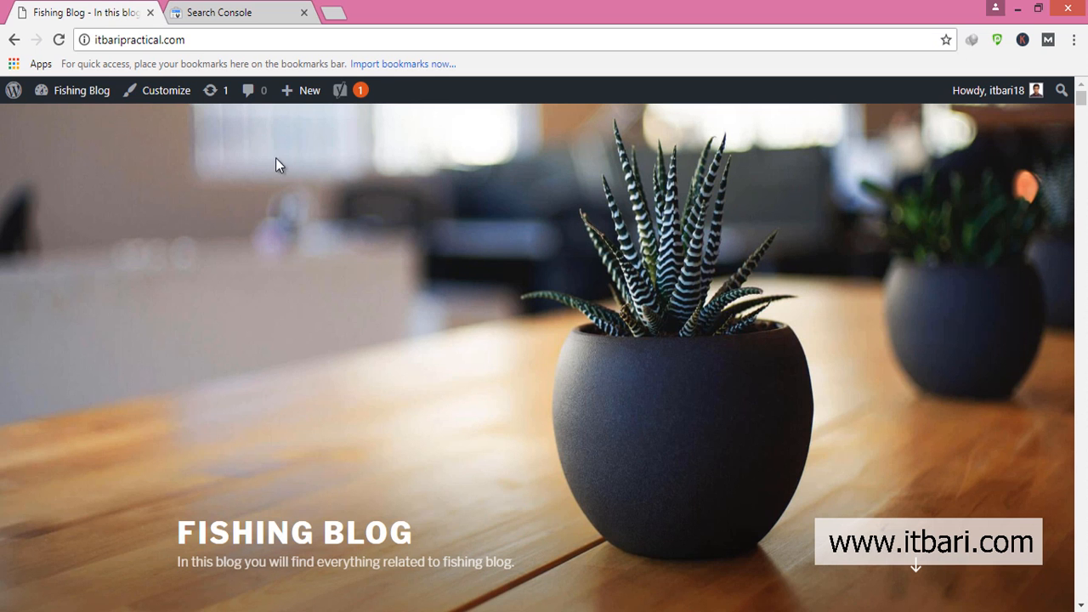
{"action": "left_click", "coordinate": [71, 119]}
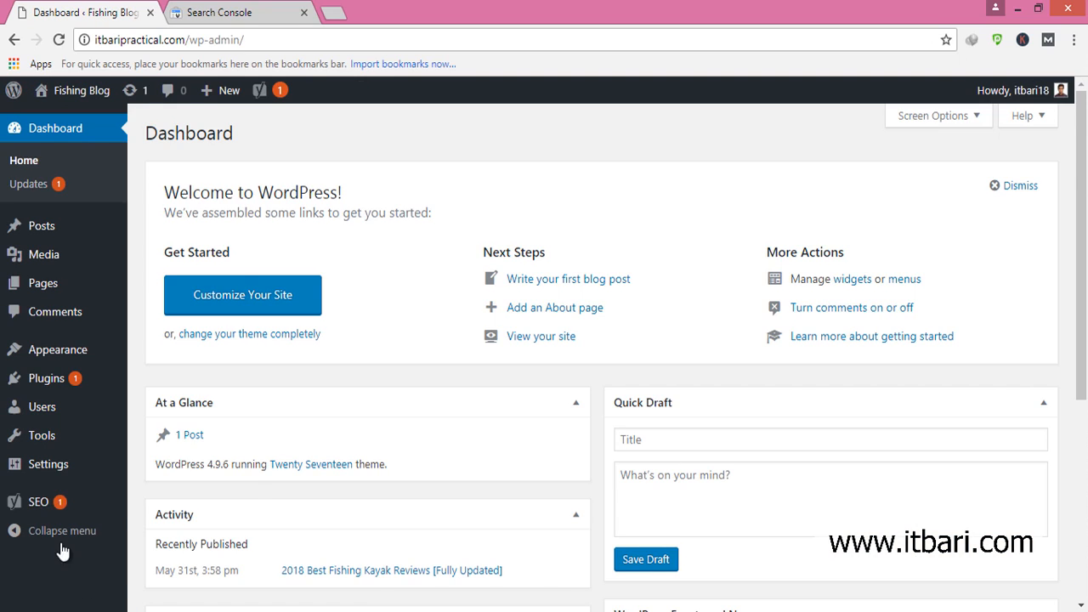
{"action": "left_click", "coordinate": [38, 505]}
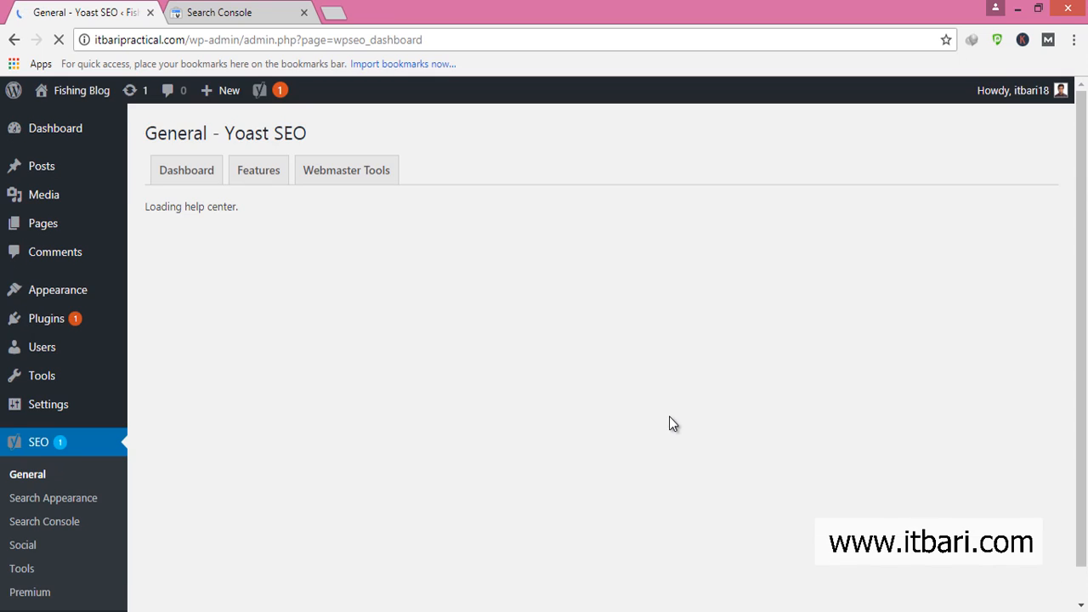
{"action": "scroll", "coordinate": [51, 450], "scroll_direction": "down", "scroll_amount": 4}
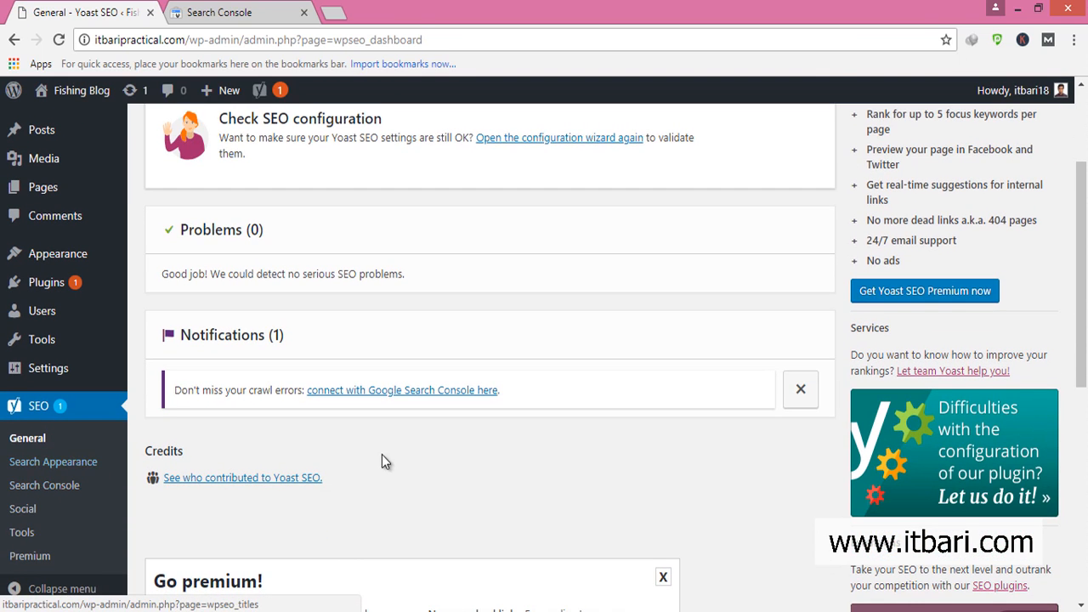
{"action": "scroll", "coordinate": [381, 454], "scroll_direction": "up", "scroll_amount": 4}
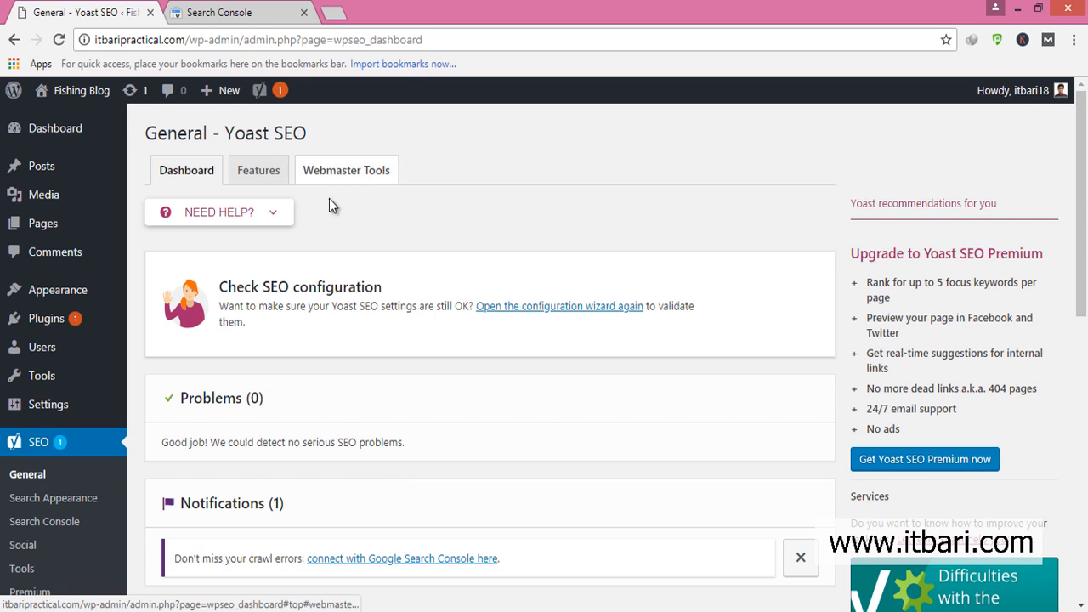
{"action": "left_click", "coordinate": [340, 174]}
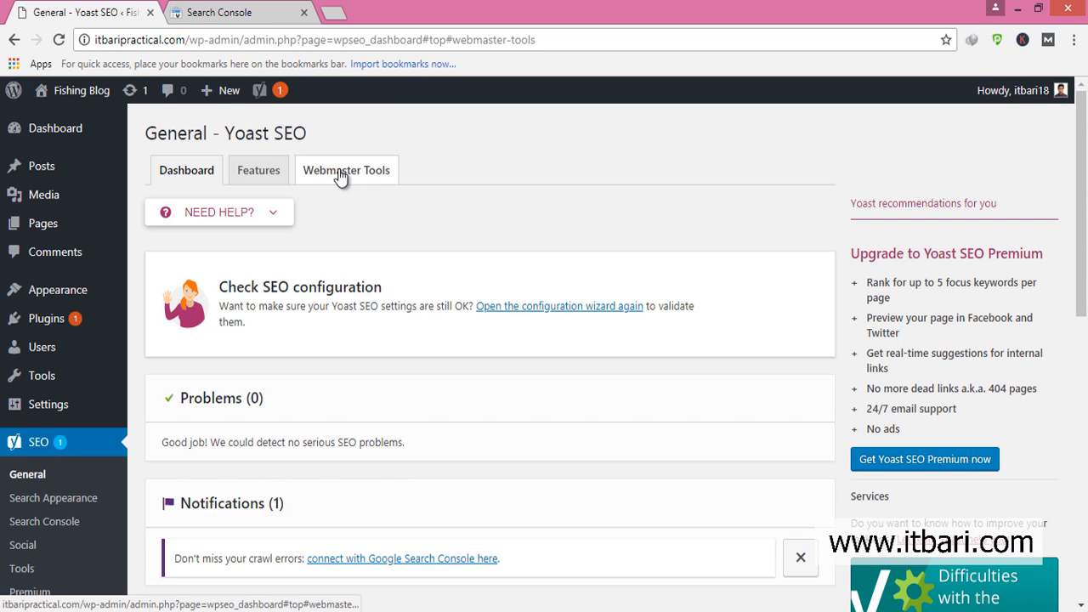
{"action": "scroll", "coordinate": [401, 454], "scroll_direction": "down", "scroll_amount": 2}
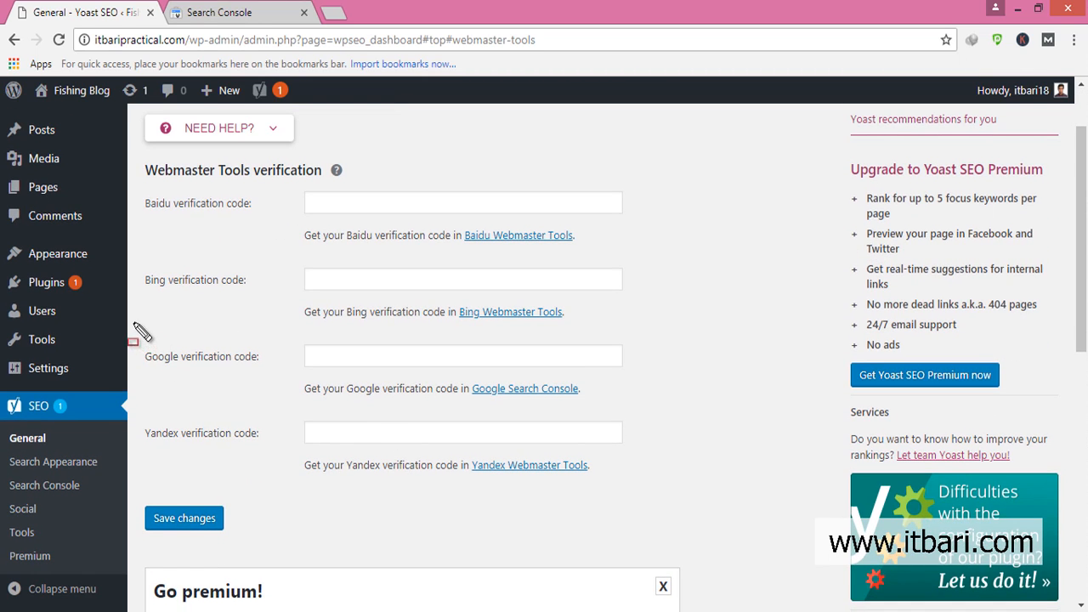
{"action": "left_click_drag", "start_coordinate": [133, 323], "coordinate": [715, 402]}
{"action": "key", "text": "Escape"}
Return to the Search Console verification page and examine the content value inside the HTML meta tag
{"action": "left_click", "coordinate": [218, 12]}
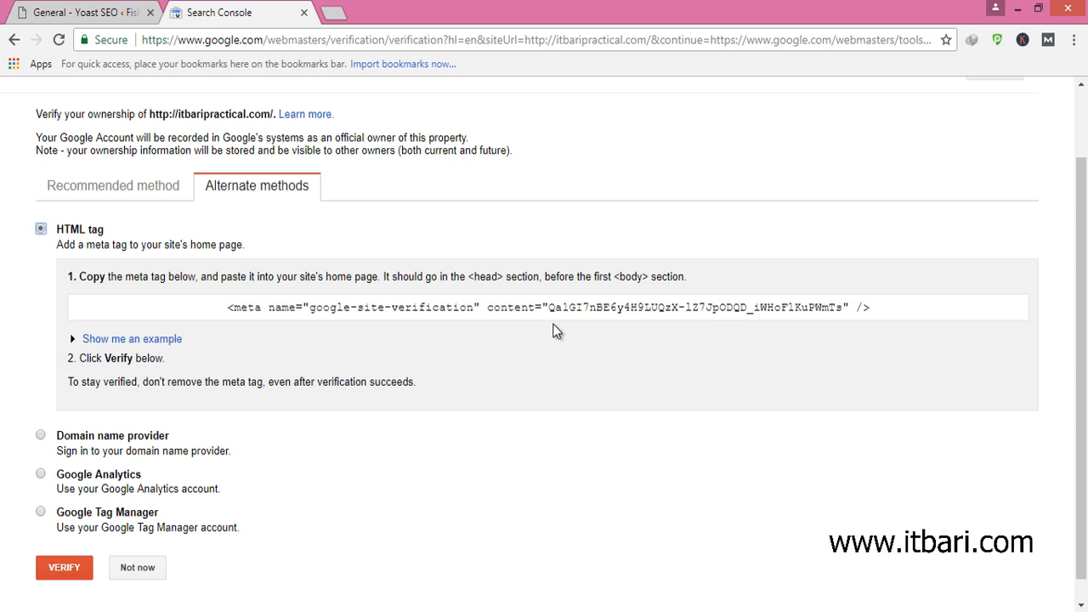
{"action": "left_click_drag", "start_coordinate": [204, 294], "coordinate": [998, 328]}
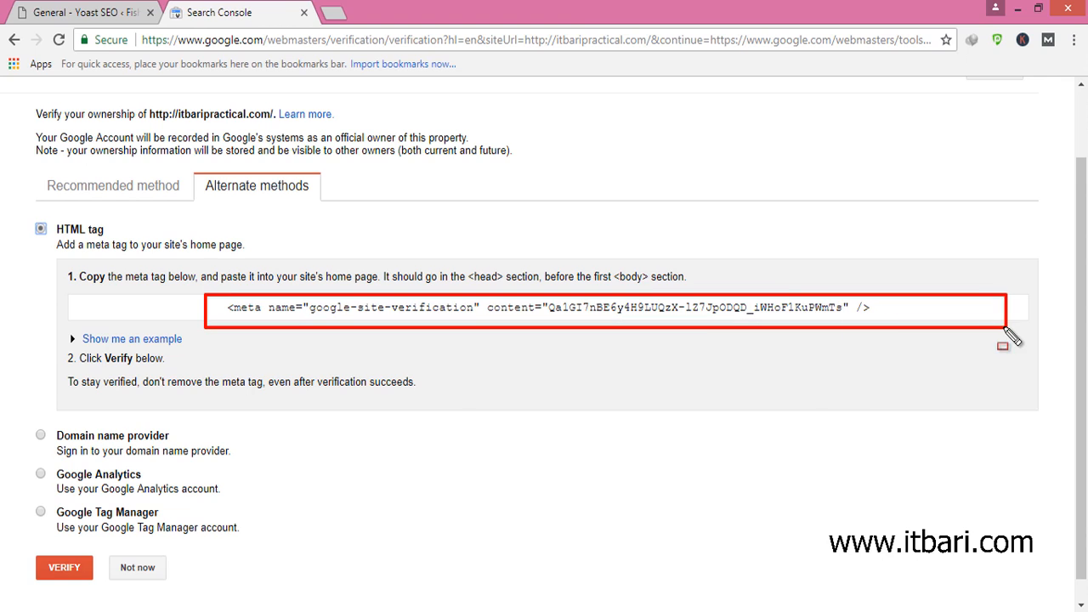
{"action": "mouse_move", "coordinate": [15, 202]}
{"action": "left_mouse_down"}
{"action": "mouse_move", "coordinate": [126, 247]}
{"action": "mouse_move", "coordinate": [227, 253]}
{"action": "left_mouse_up"}
{"action": "key", "text": "ctrl+z"}
{"action": "key", "text": "ctrl+z"}
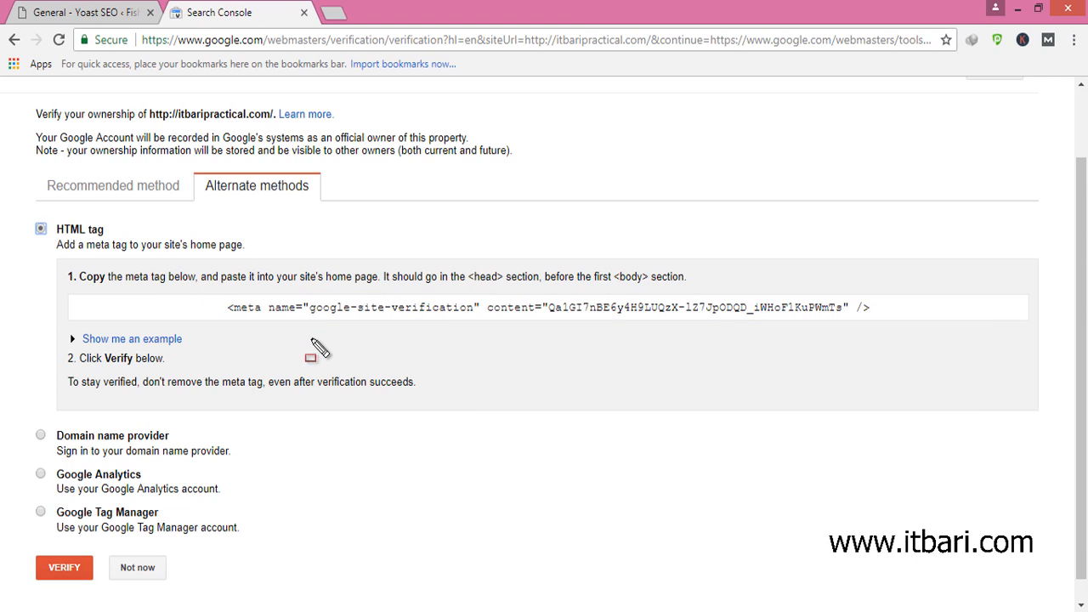
{"action": "mouse_move", "coordinate": [480, 293]}
{"action": "left_mouse_down"}
{"action": "mouse_move", "coordinate": [529, 321]}
{"action": "mouse_move", "coordinate": [882, 328]}
{"action": "left_mouse_up"}
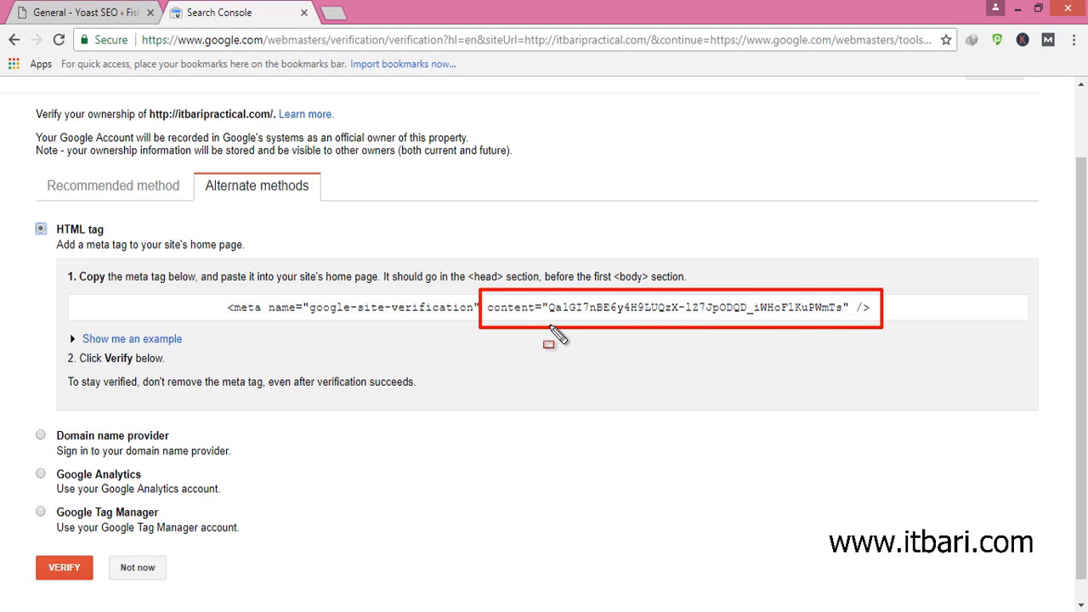
{"action": "left_click_drag", "start_coordinate": [545, 314], "coordinate": [546, 361]}
{"action": "left_click_drag", "start_coordinate": [846, 314], "coordinate": [846, 356]}
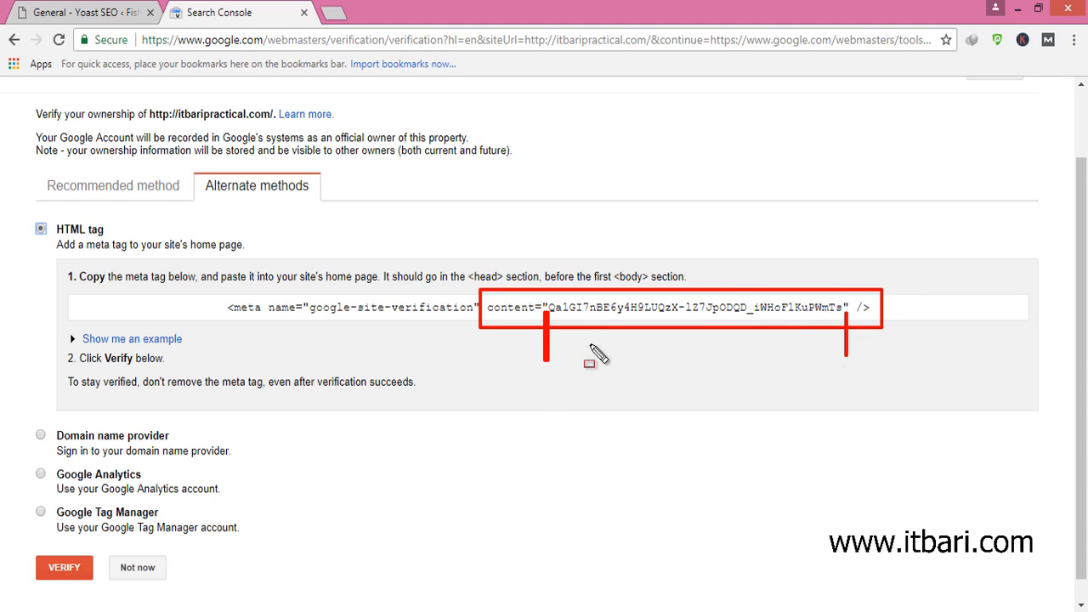
{"action": "left_click_drag", "start_coordinate": [561, 320], "coordinate": [838, 322]}
{"action": "key", "text": "Escape"}
Copy the whole google-site-verification meta tag with its verification code and paste it into a blank Notepad document
{"action": "left_click", "coordinate": [578, 311]}
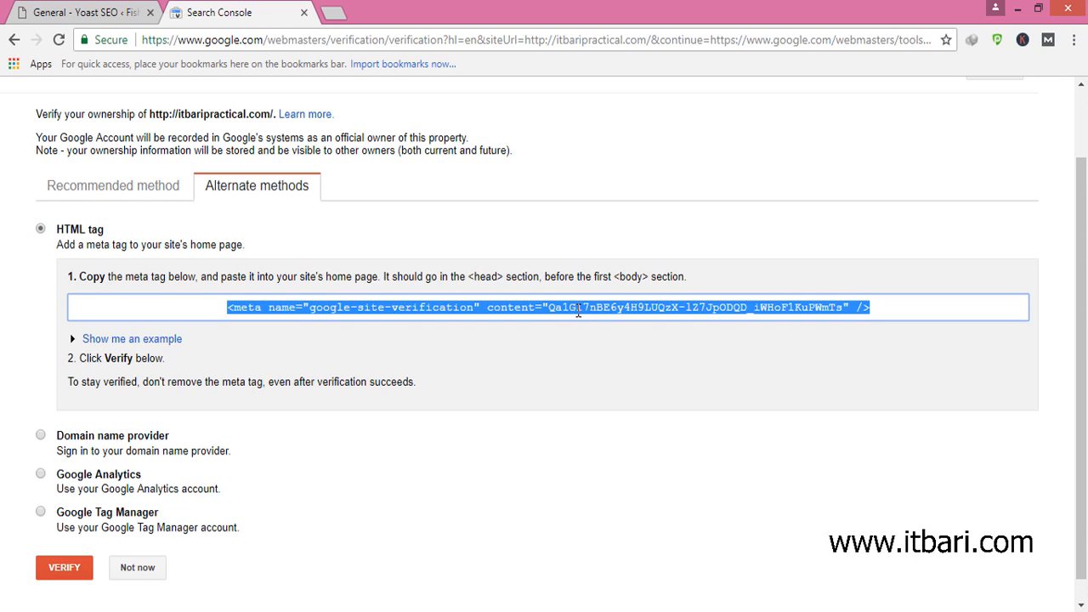
{"action": "left_click", "coordinate": [555, 311]}
{"action": "mouse_move", "coordinate": [550, 308]}
{"action": "left_mouse_down"}
{"action": "mouse_move", "coordinate": [845, 308]}
{"action": "mouse_move", "coordinate": [551, 309]}
{"action": "left_mouse_up"}
{"action": "left_click", "coordinate": [829, 312]}
{"action": "left_click", "coordinate": [576, 310]}
{"action": "key", "text": "ctrl+c"}
{"action": "left_click", "coordinate": [364, 611]}
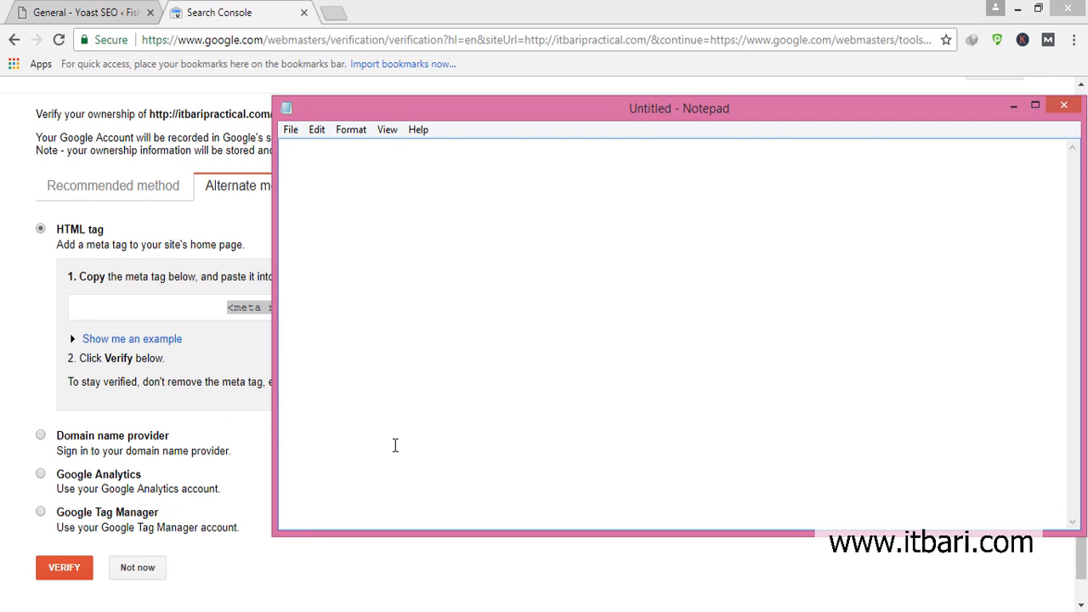
{"action": "key", "text": "ctrl+v"}
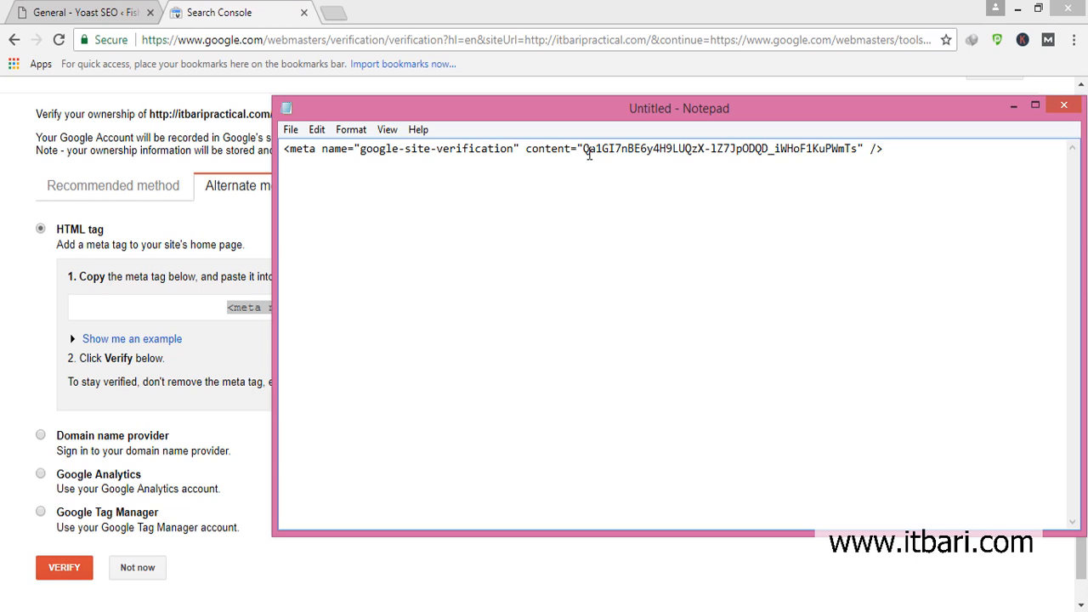
Copy only the verification code inside the meta tag's content quotes in Notepad and paste it into Yoast SEO's Google verification code field
{"action": "left_click_drag", "start_coordinate": [585, 151], "coordinate": [857, 158]}
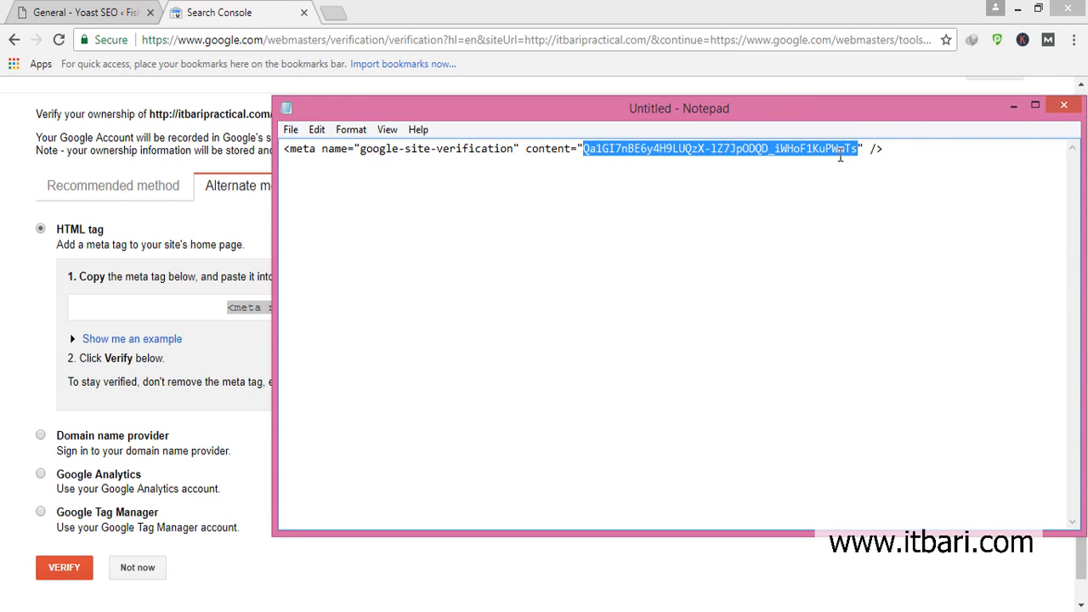
{"action": "right_click", "coordinate": [840, 156]}
{"action": "left_click", "coordinate": [847, 209]}
{"action": "left_click", "coordinate": [43, 12]}
{"action": "left_click", "coordinate": [329, 358]}
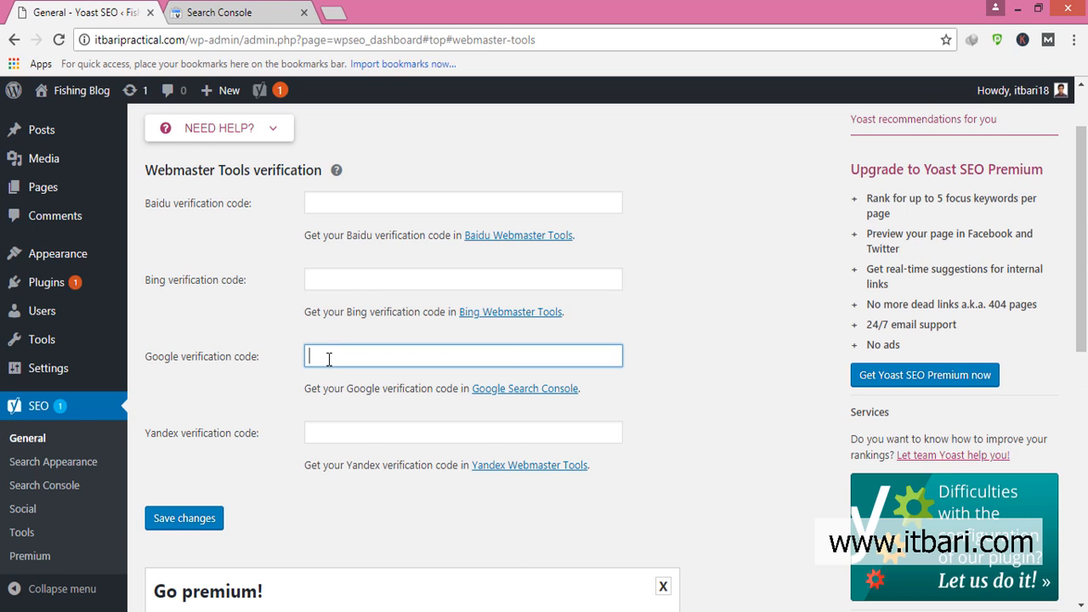
{"action": "right_click", "coordinate": [329, 357]}
{"action": "left_click", "coordinate": [369, 459]}
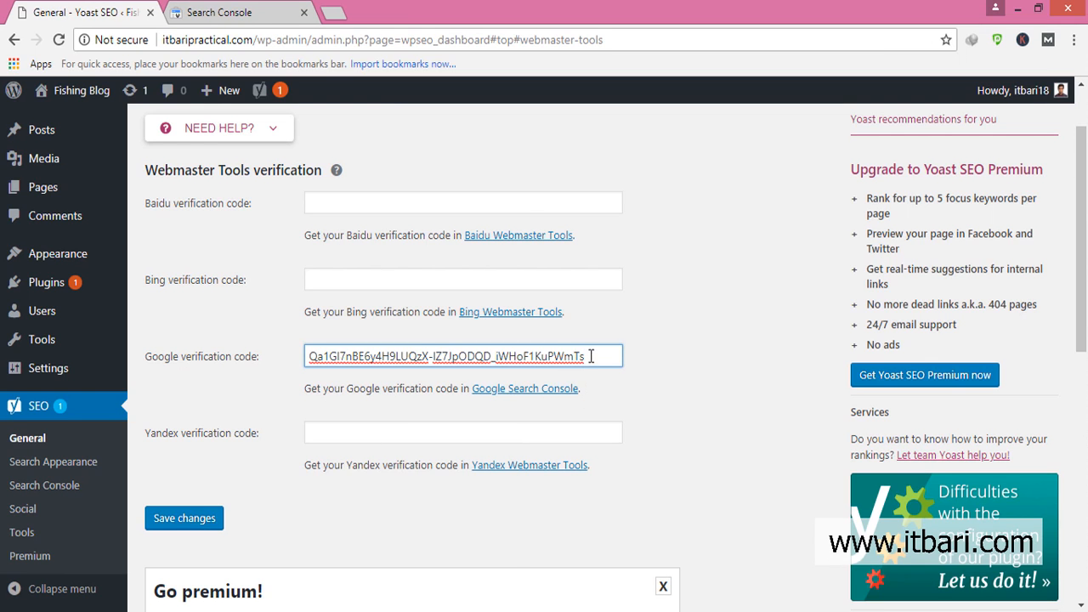
Save the Yoast SEO Webmaster Tools settings and check that the Google verification code is stored
{"action": "left_click", "coordinate": [185, 525]}
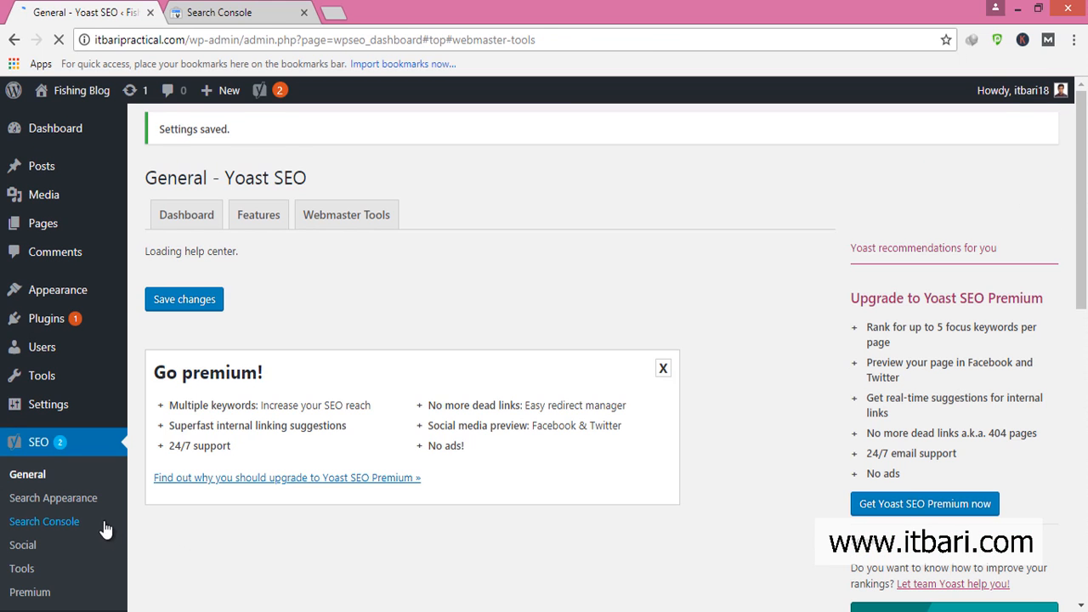
{"action": "scroll", "coordinate": [426, 400], "scroll_direction": "down", "scroll_amount": 2}
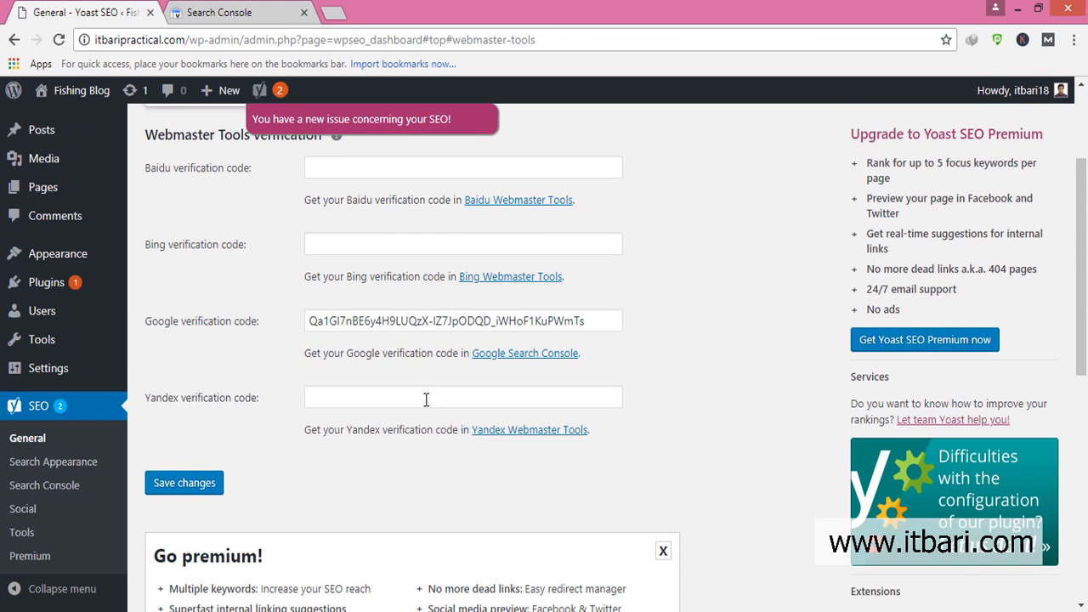
{"action": "scroll", "coordinate": [416, 402], "scroll_direction": "up", "scroll_amount": 2}
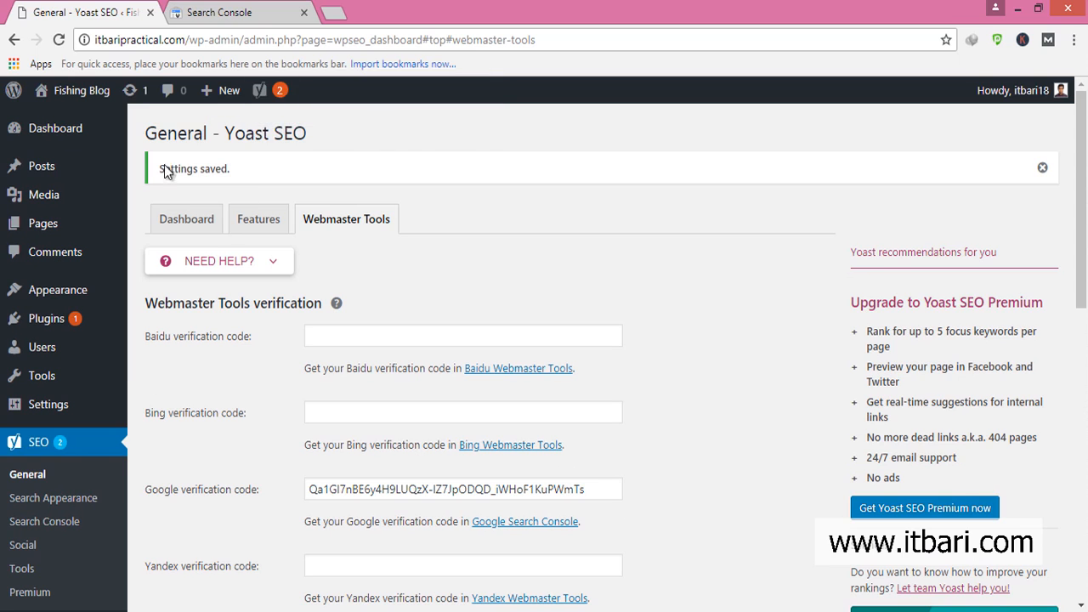
{"action": "left_click", "coordinate": [228, 12]}
{"action": "left_click", "coordinate": [295, 450]}
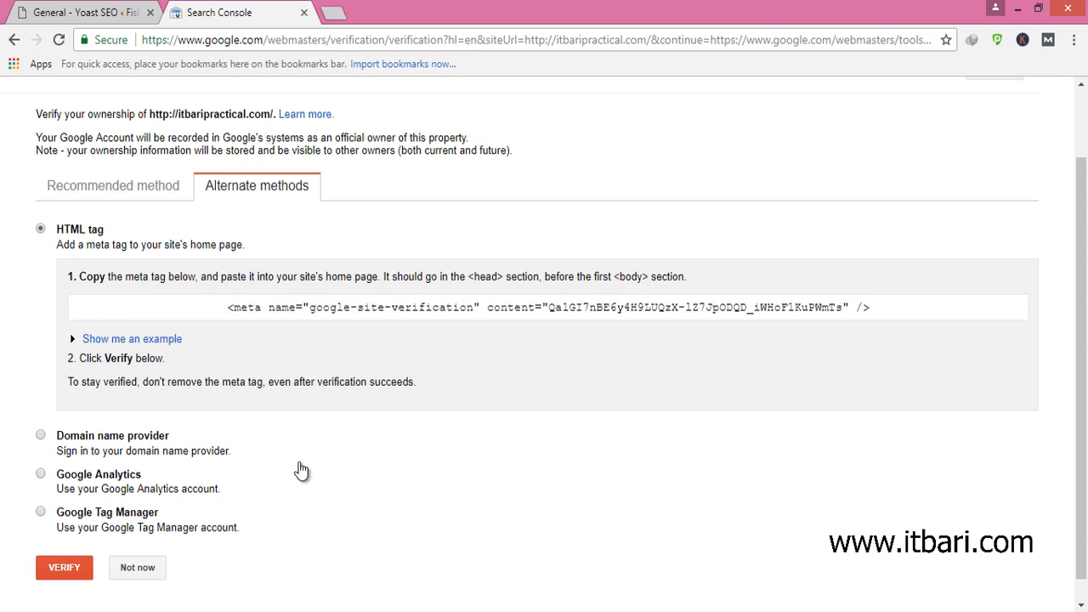
{"action": "left_click", "coordinate": [64, 568]}
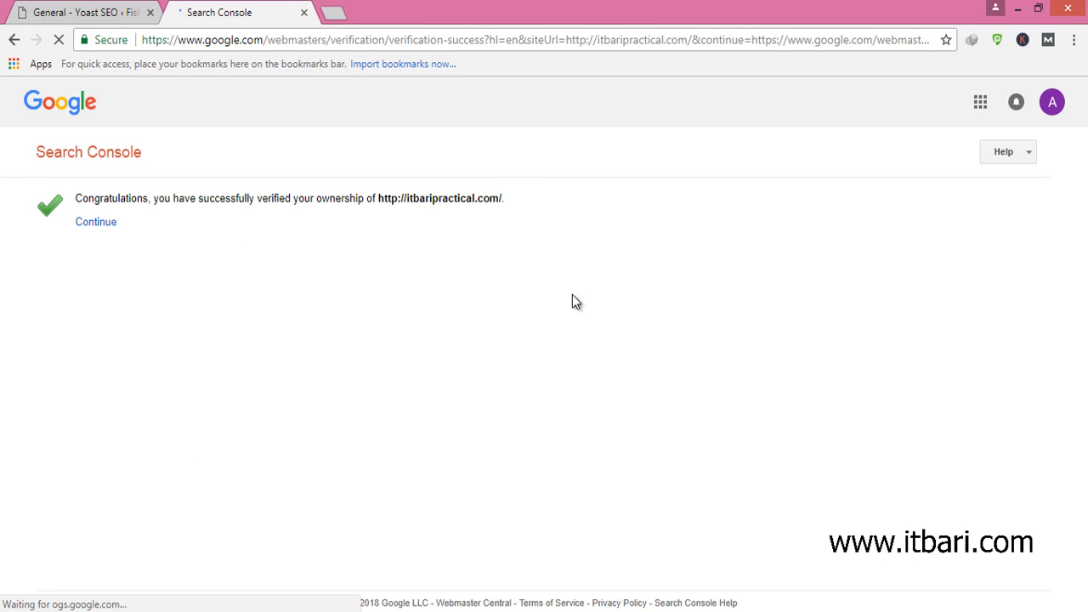
{"action": "left_click_drag", "start_coordinate": [22, 174], "coordinate": [576, 247]}
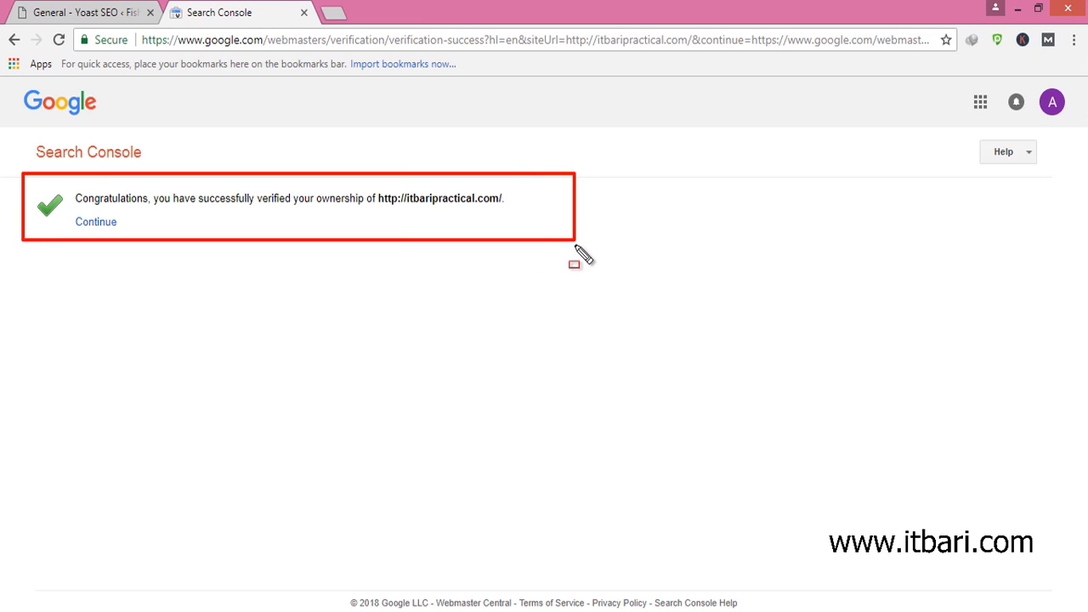
{"action": "key", "text": "Escape"}
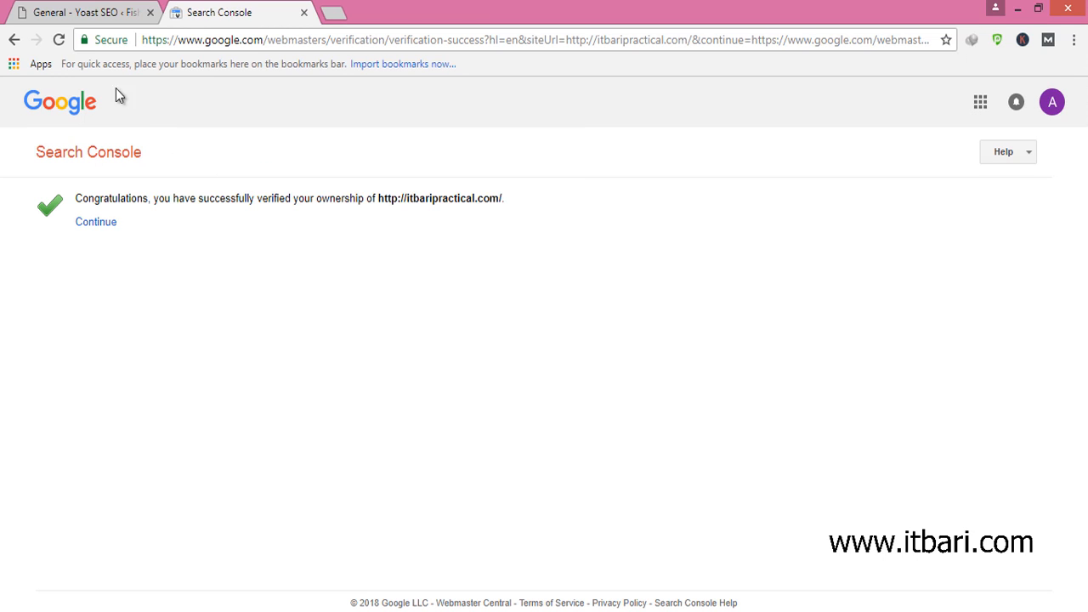
Continue from the ownership verification page to the Search Console dashboard of itbaripractical.com
{"action": "left_click", "coordinate": [87, 19]}
{"action": "left_click", "coordinate": [209, 9]}
{"action": "left_click", "coordinate": [81, 230]}
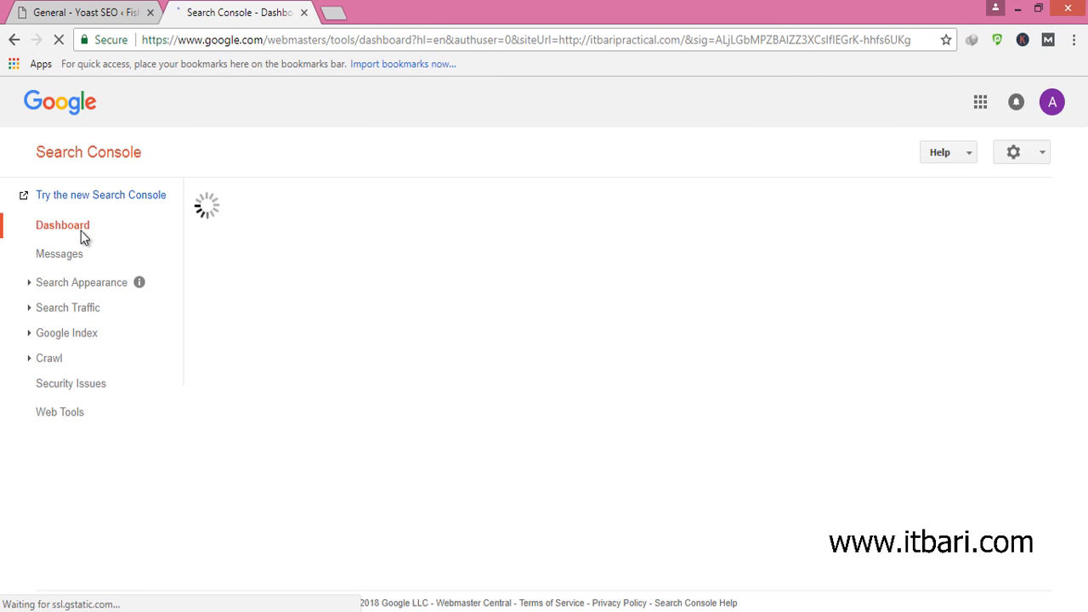